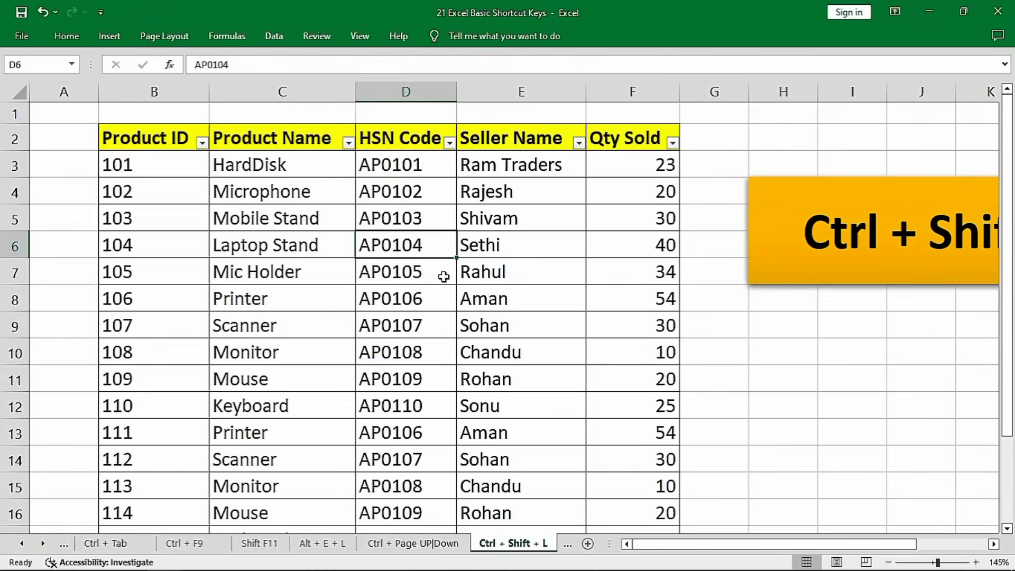
Step: Turn off the filter arrows on the header row of the product table
click(320, 181)
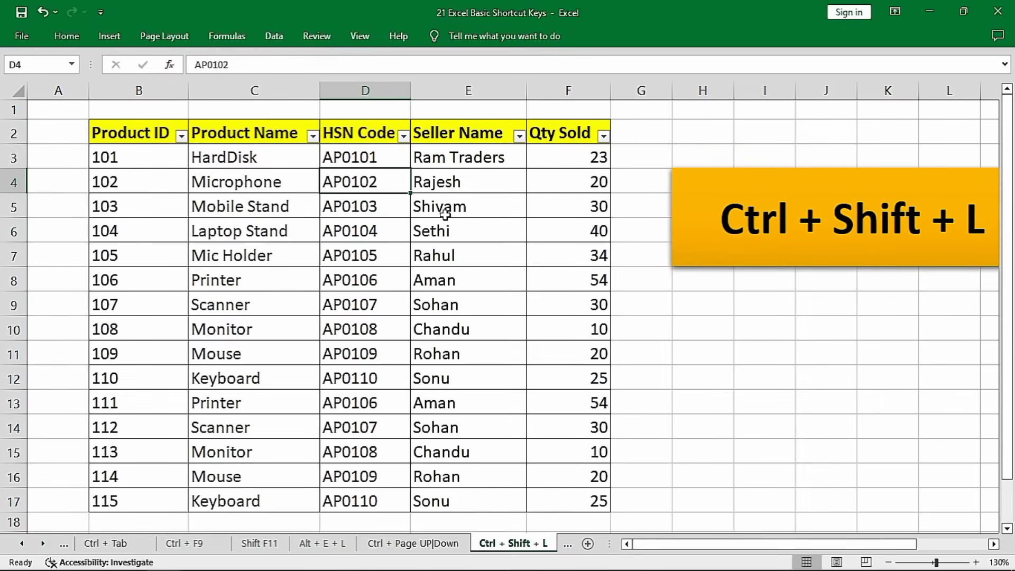
key(ctrl+shift+l)
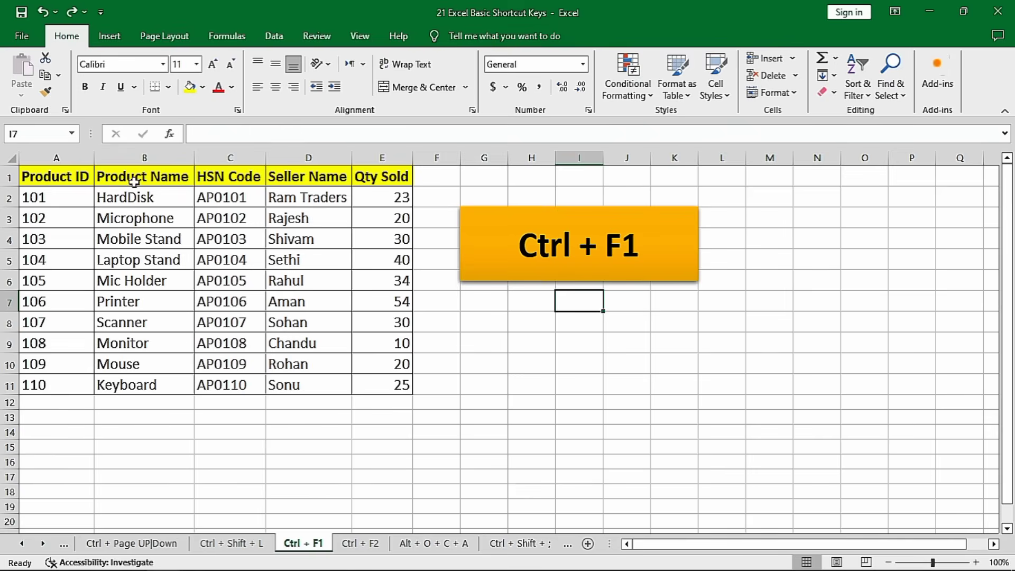
Step: Collapse the ribbon down to its names only and expand it again
key(ctrl+F1)
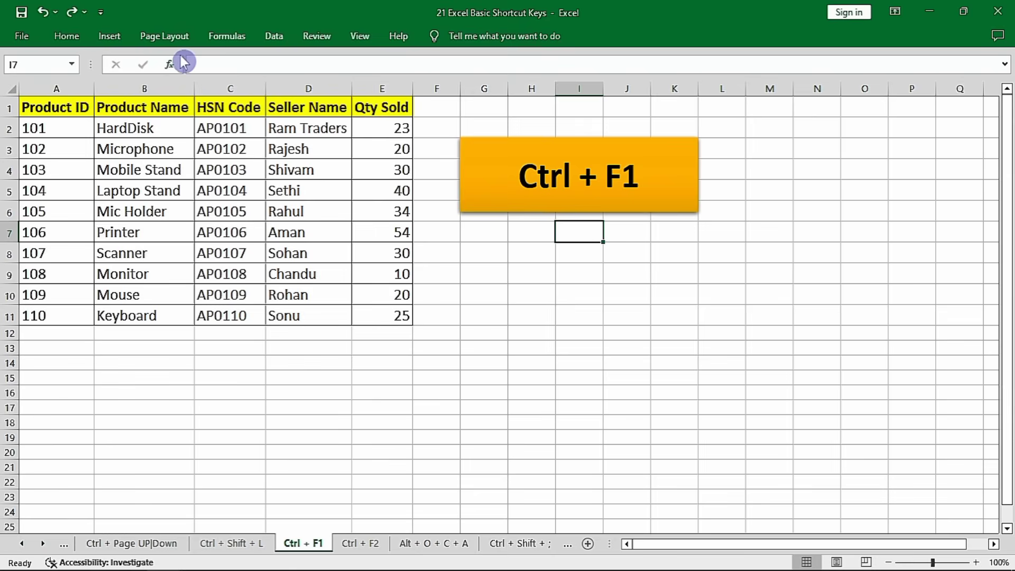
key(ctrl+F1)
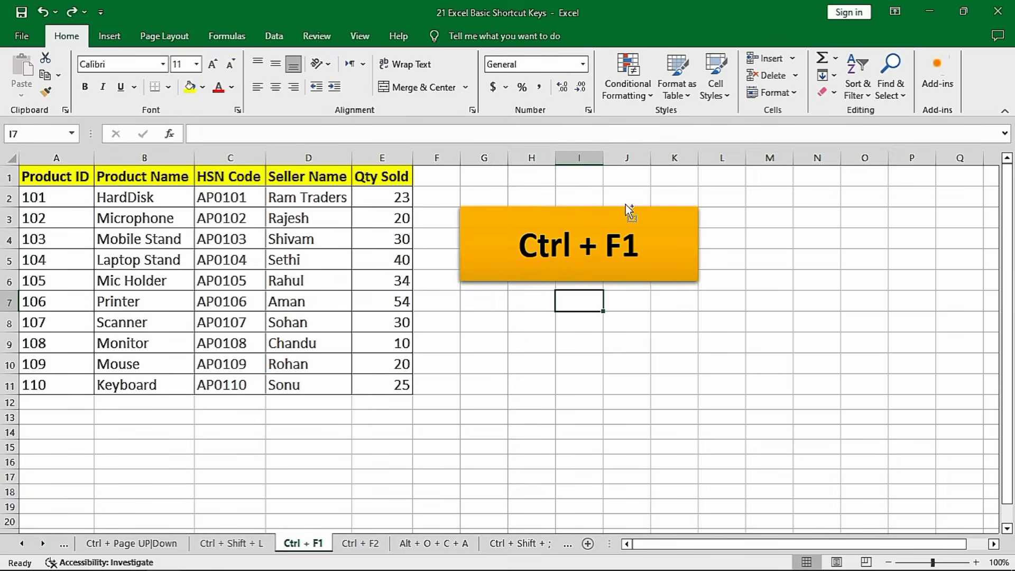
key(ctrl+F1)
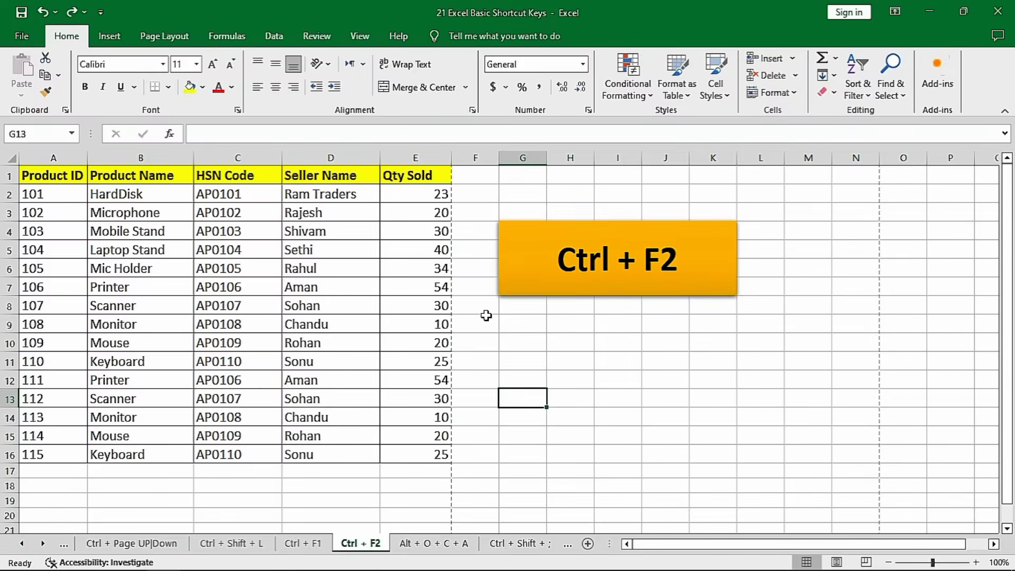
Step: View the print preview of the product table sheet and return to the worksheet
click(299, 269)
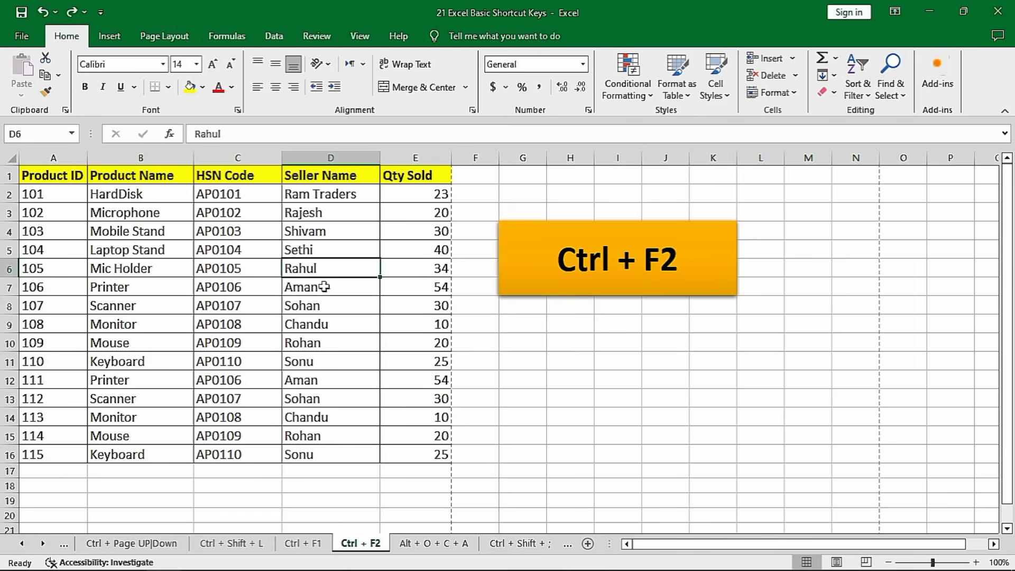
key(ctrl+F2)
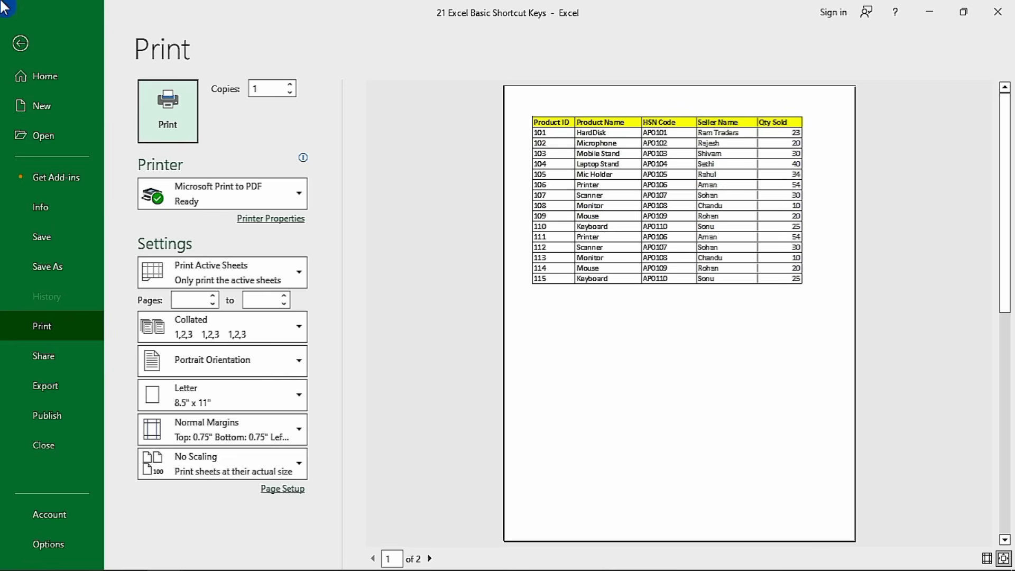
click(20, 43)
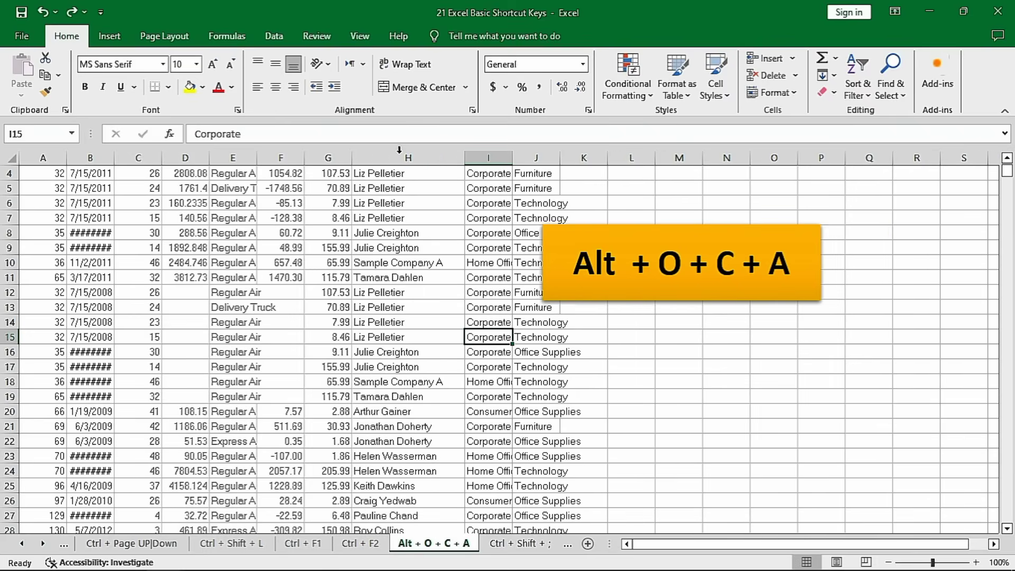
Step: AutoFit the widths of all columns in the order data table so every entry fits
double_click(398, 154)
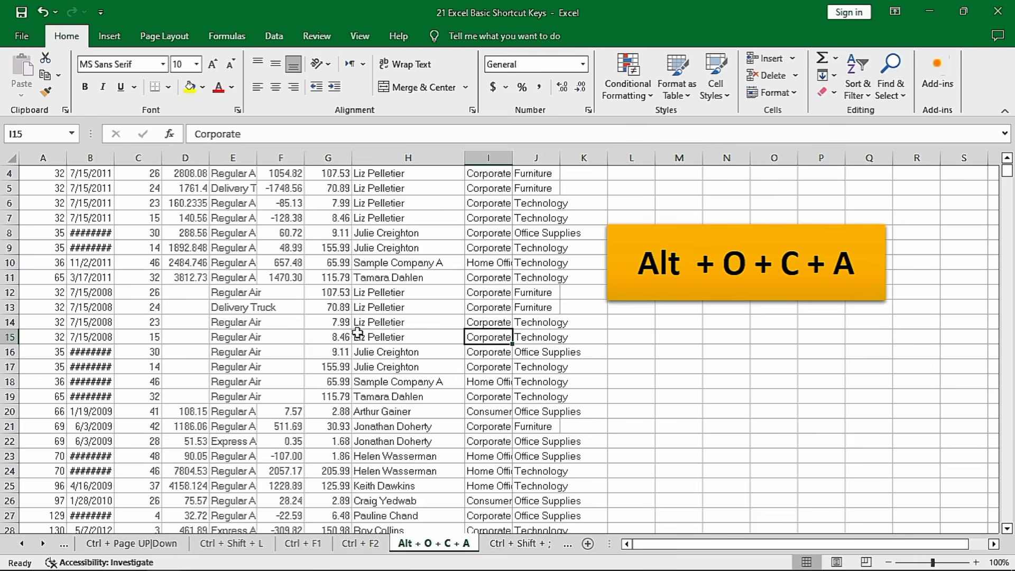
click(374, 238)
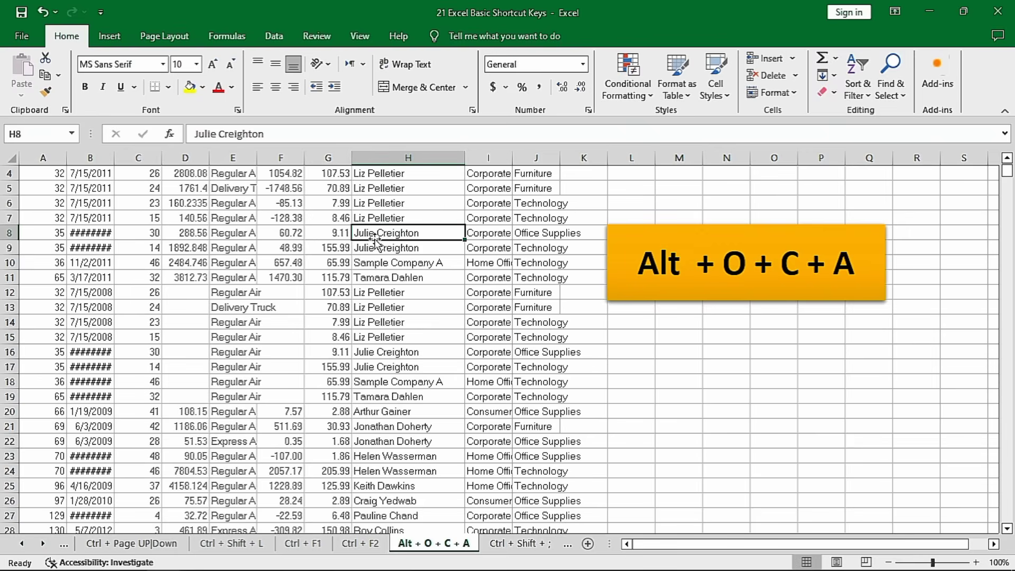
key(ctrl+a)
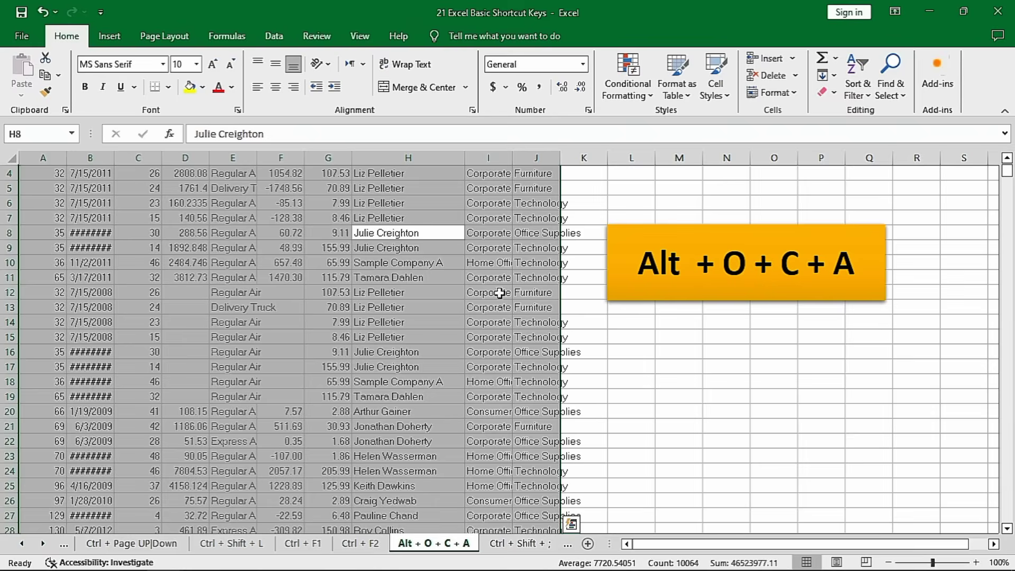
key(alt)
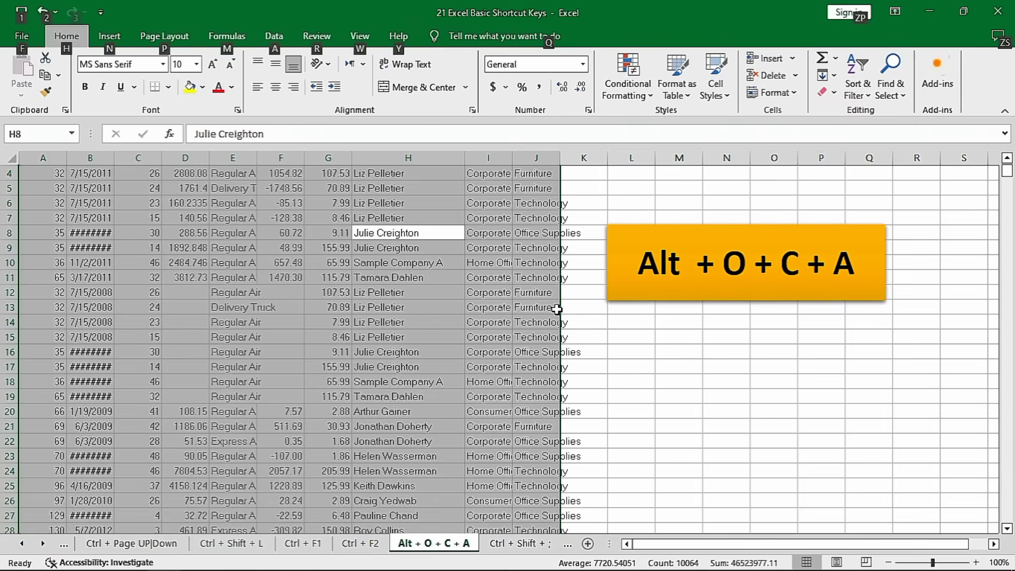
key(o)
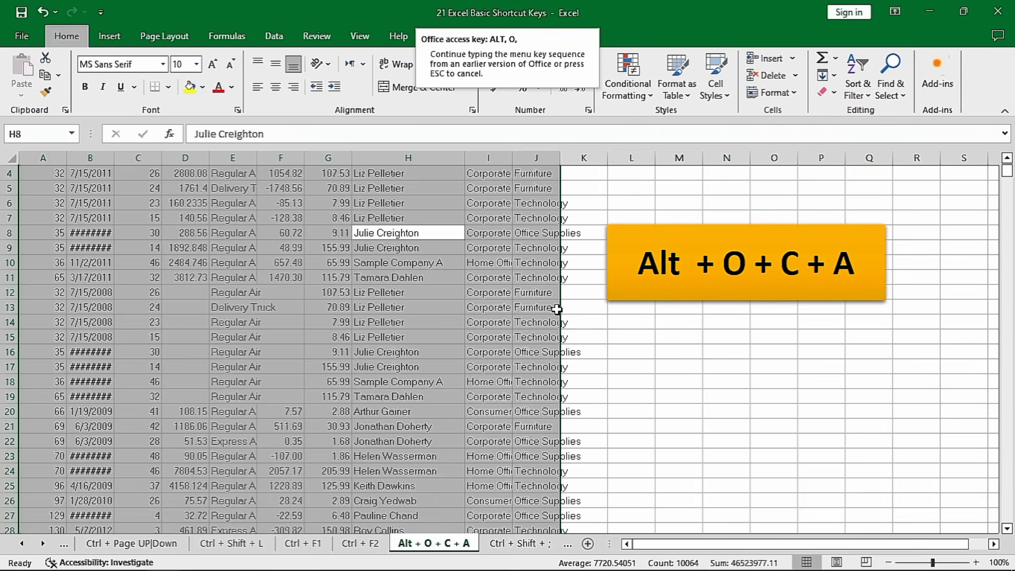
key(c)
key(a)
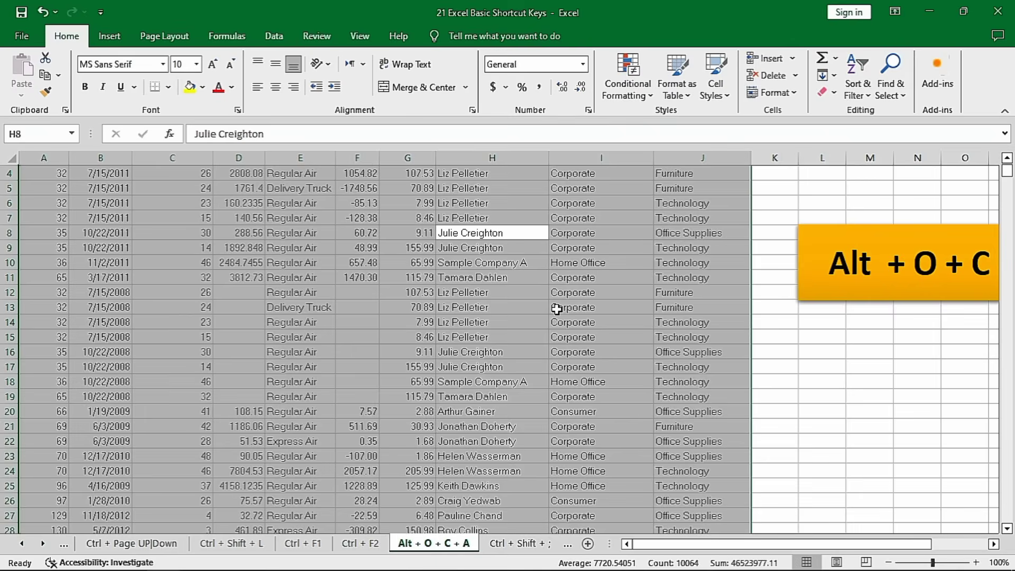
click(556, 309)
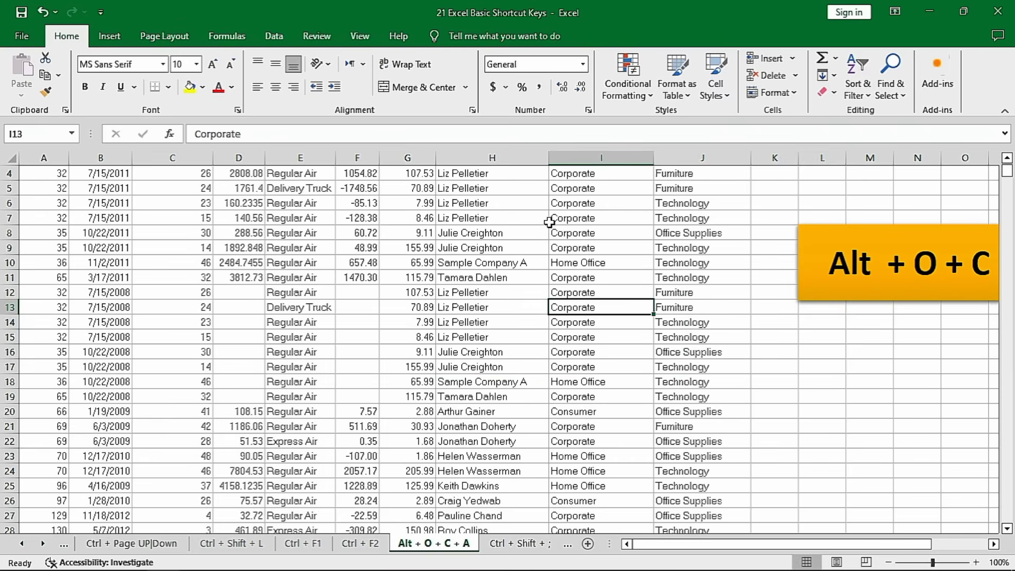
scroll(544, 230, up, 1)
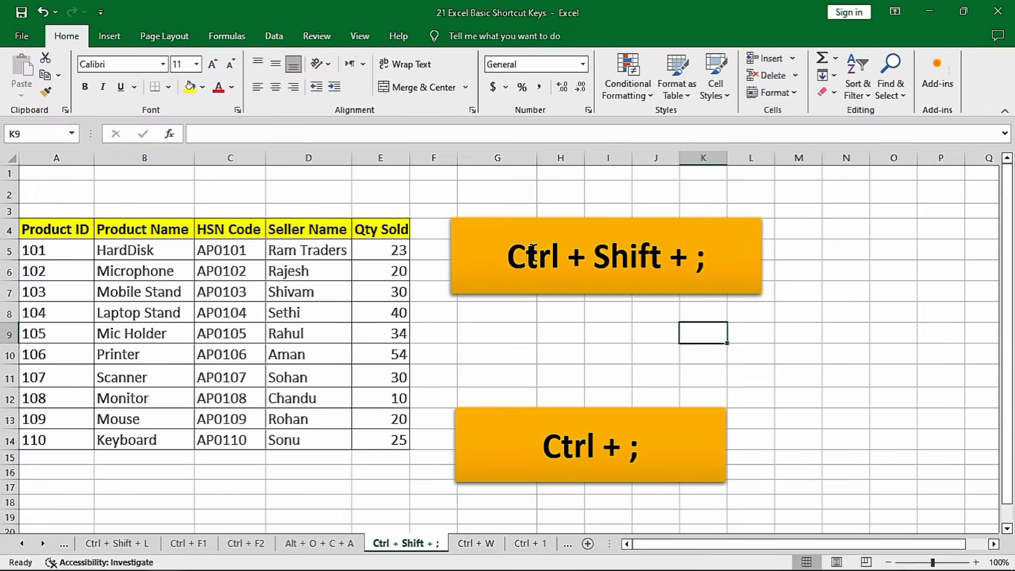
Step: Insert the current time, 5:40 AM, in cell G2 and fill the cell yellow
click(489, 200)
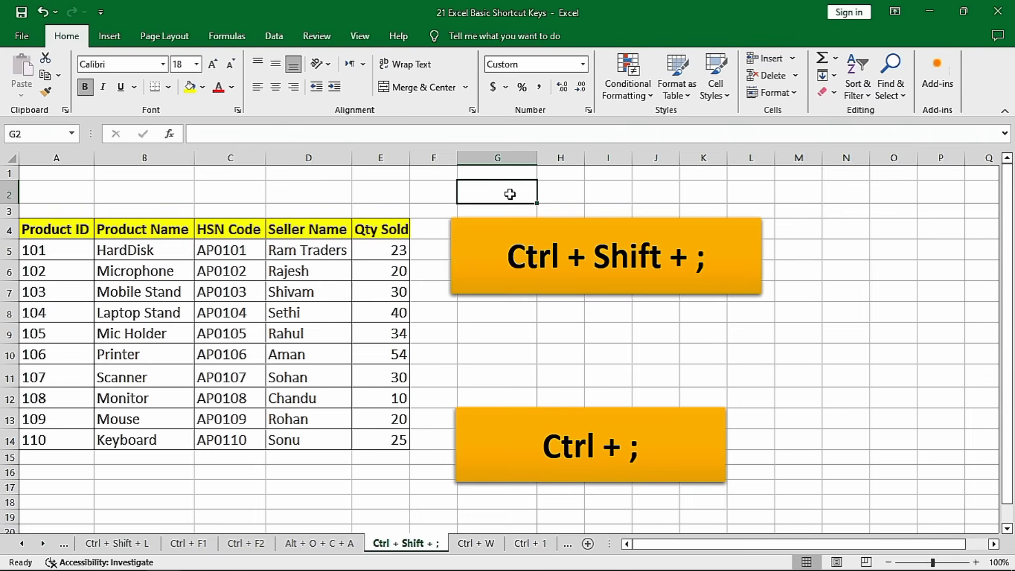
key(ctrl+shift+semicolon)
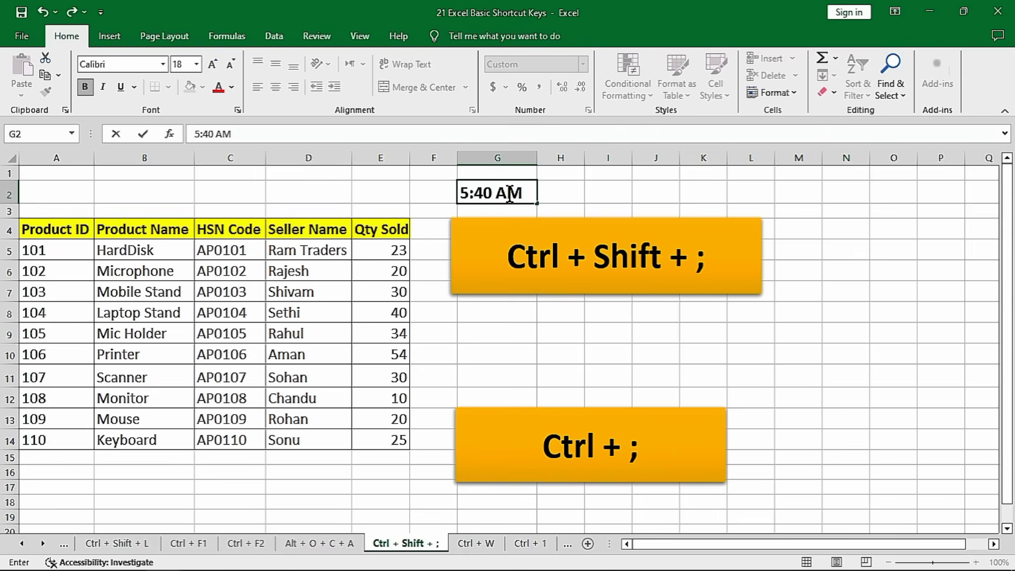
click(546, 199)
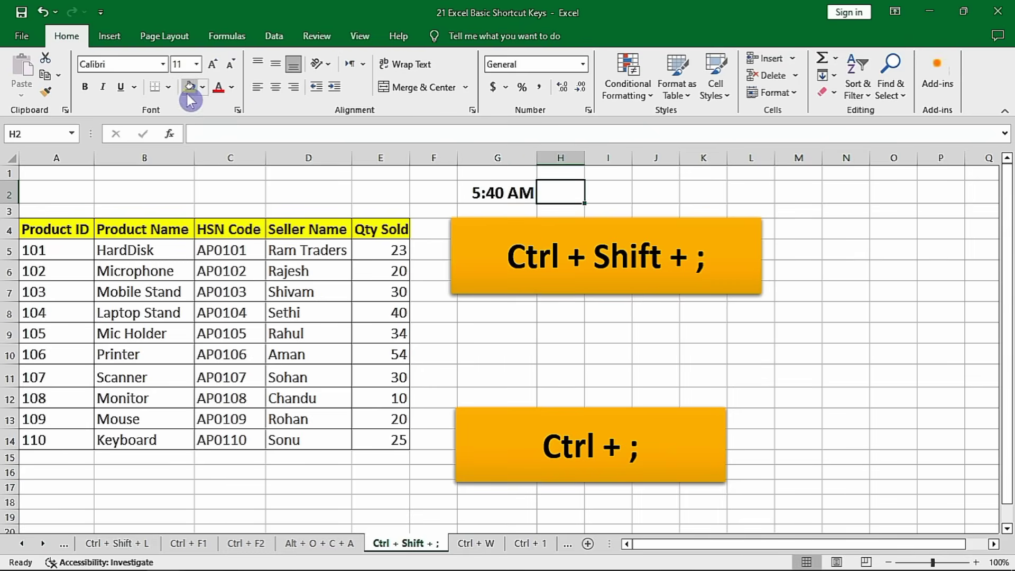
click(513, 196)
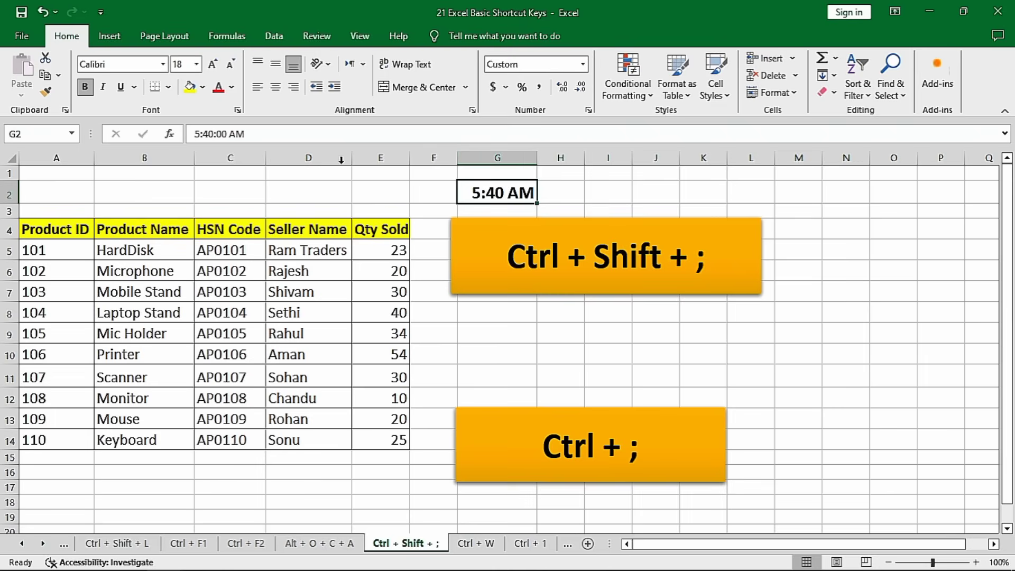
click(189, 87)
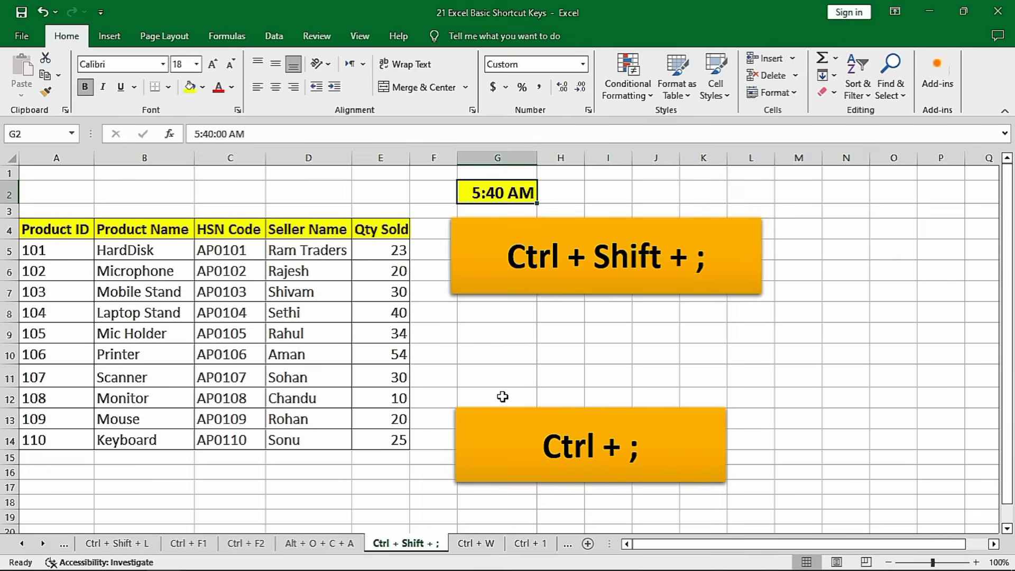
Step: Insert the current date, 1/25/2024, in cell G11 and autofit the width of column G
click(500, 378)
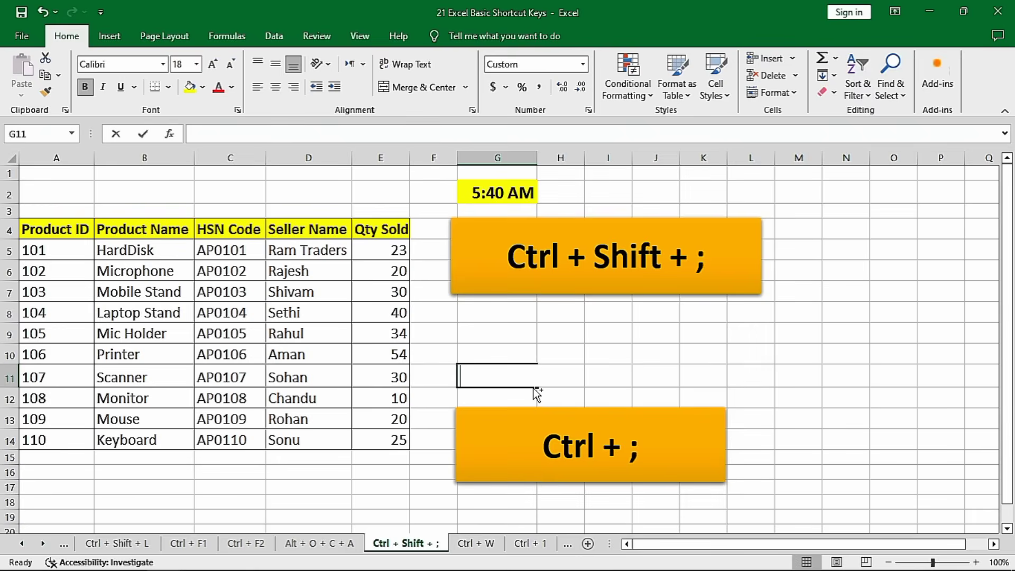
key(ctrl+semicolon)
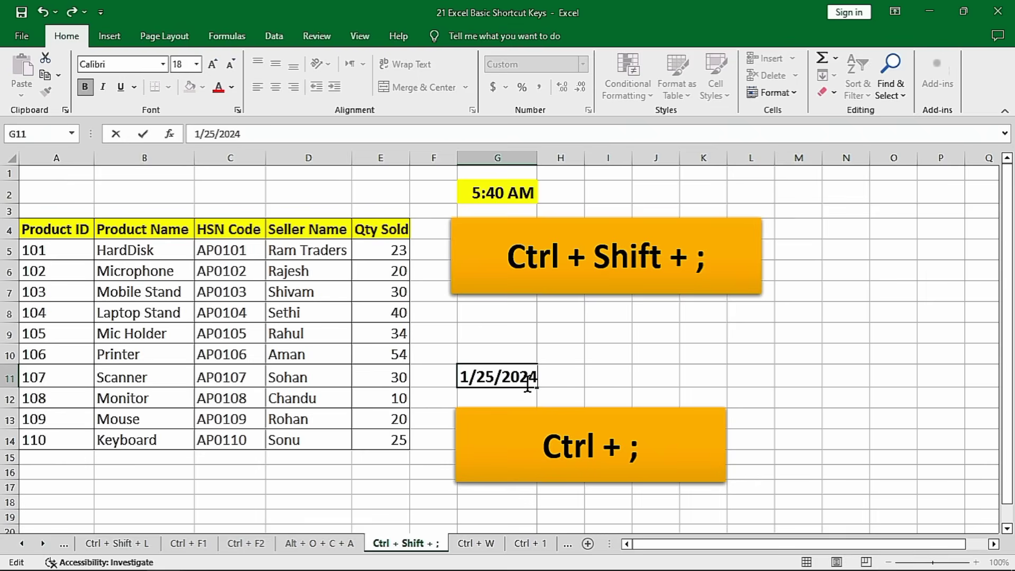
click(617, 380)
click(493, 373)
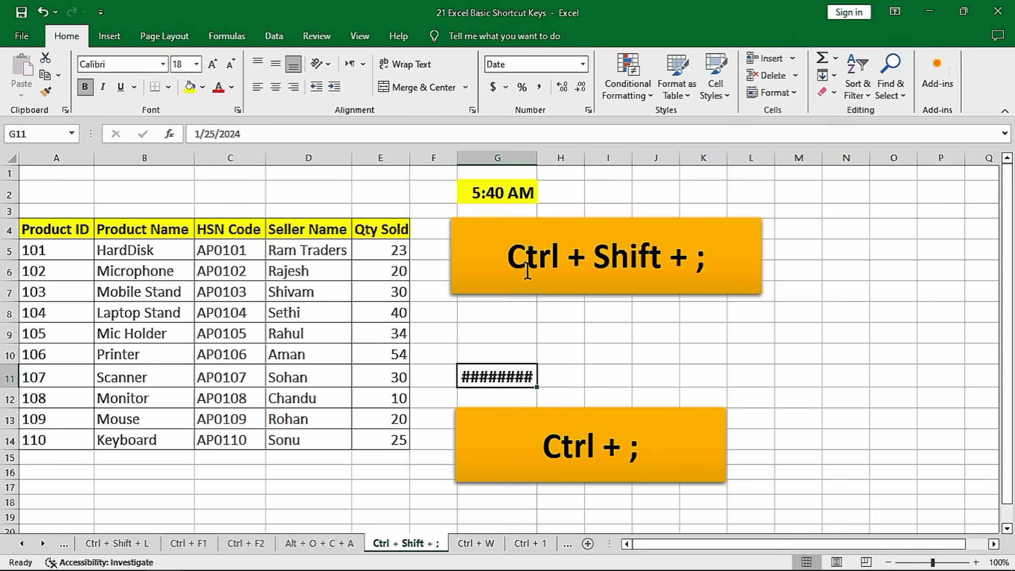
double_click(539, 163)
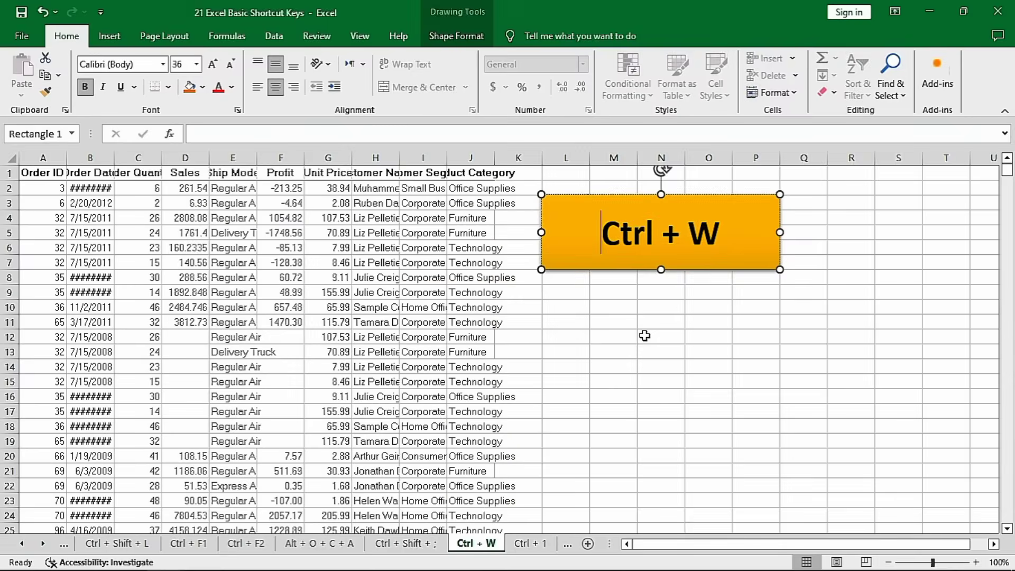
Step: Look through the open workbooks, including Excel 40 Most useful Shortcut Keys, and return to 21 Excel Basic Shortcut Keys
click(652, 336)
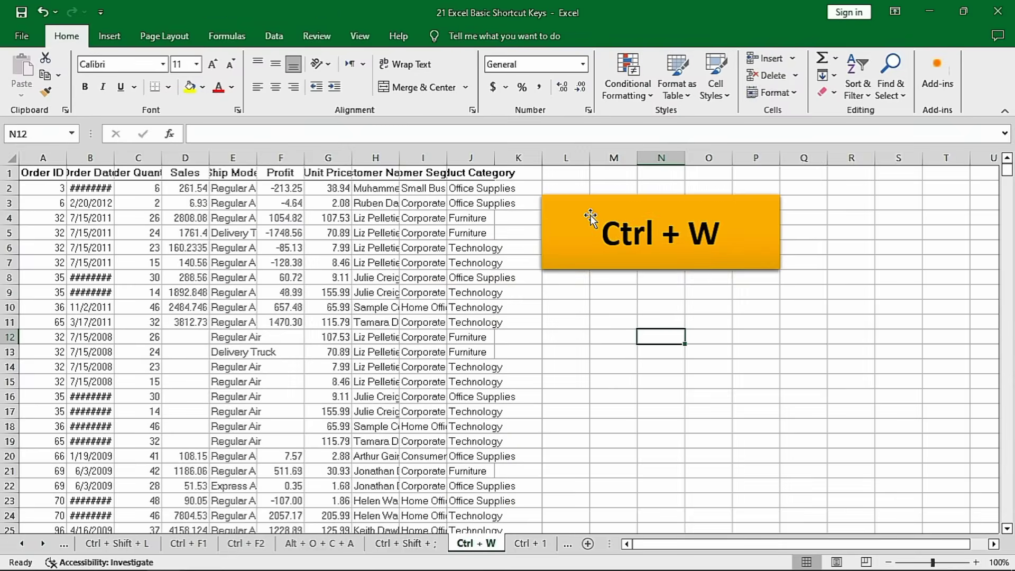
key(alt+Tab)
key(alt+Tab)
key(alt+Tab)
key(alt+Tab)
key(alt+Tab)
key(alt+Tab)
key(alt+Tab)
key(alt+Tab)
key(alt+Tab)
key(alt+Tab)
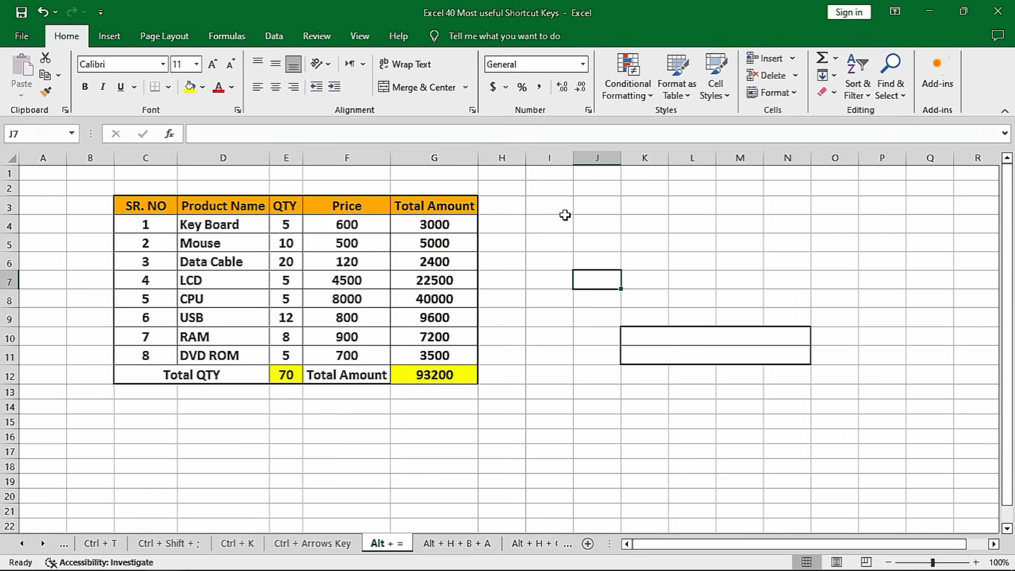
key(alt+Tab)
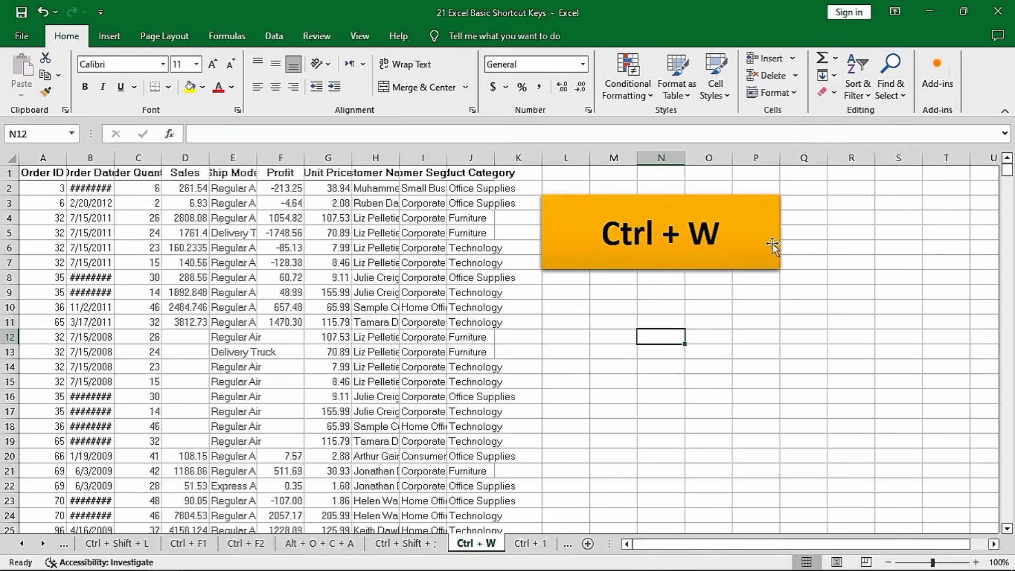
Step: Switch to the blank workbook Book1 and close it
key(alt+Tab)
key(alt+Tab)
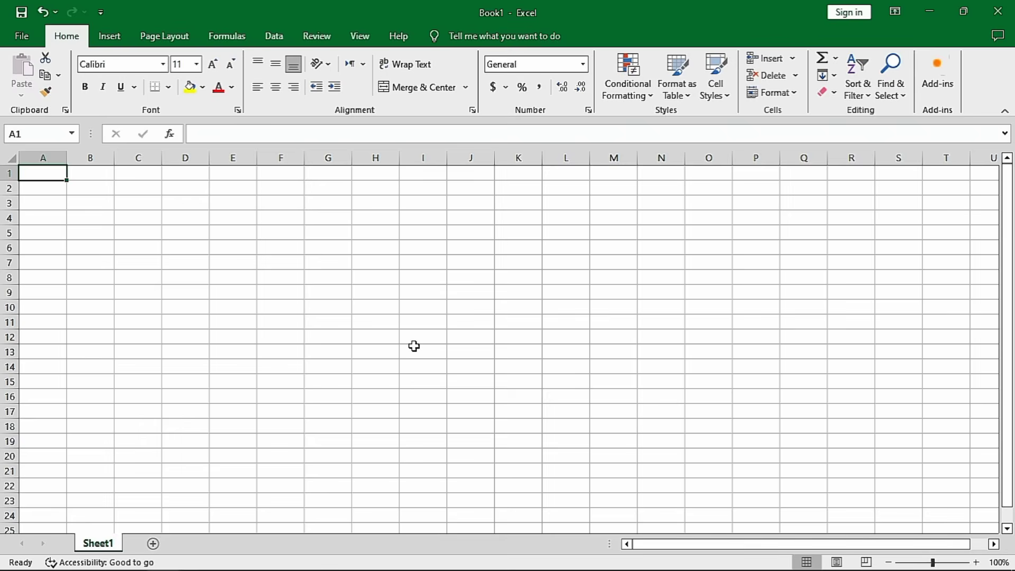
key(ctrl+w)
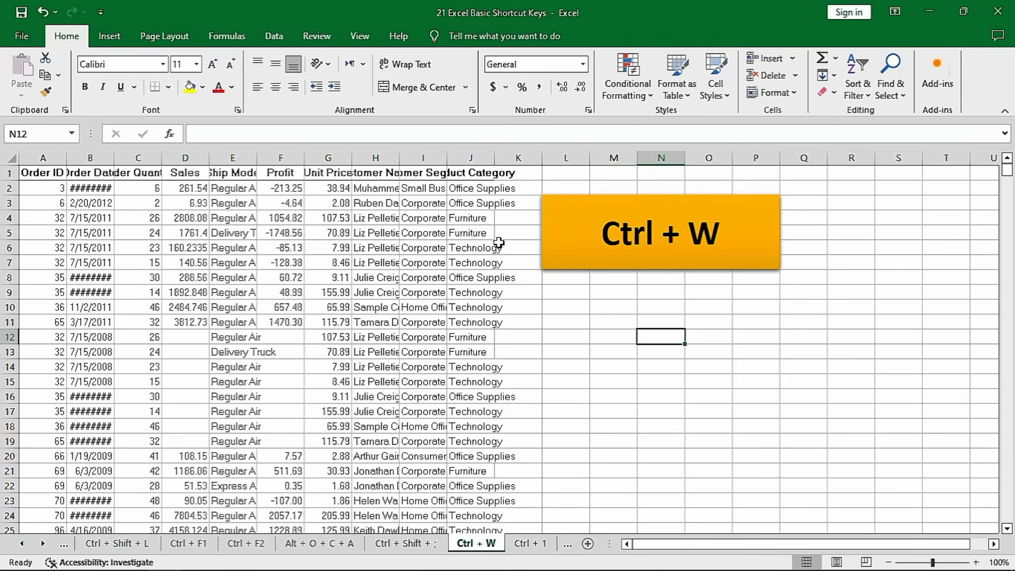
Step: Try to close the 21 Excel Basic Shortcut Keys workbook
key(ctrl)
click(651, 295)
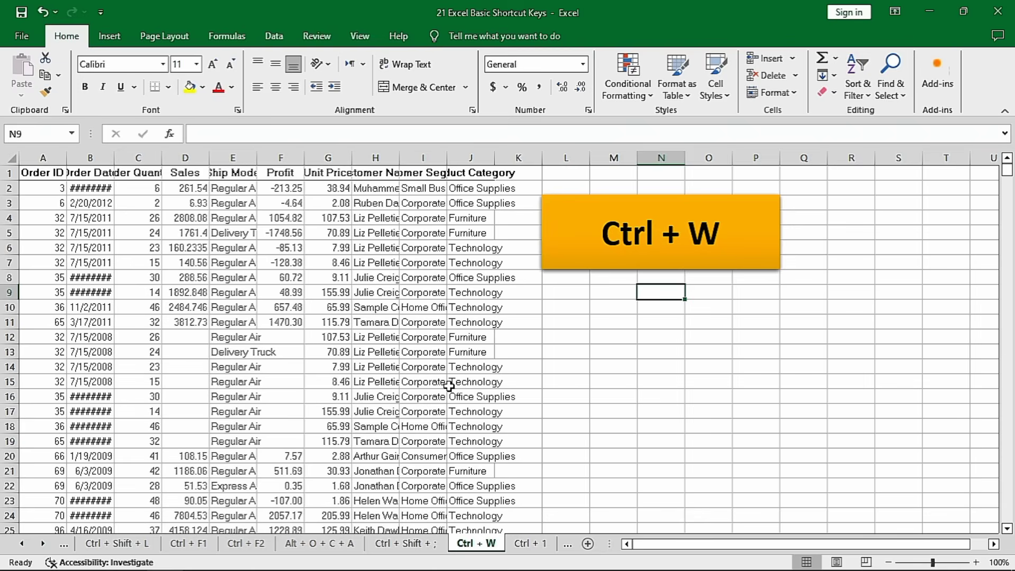
key(ctrl+w)
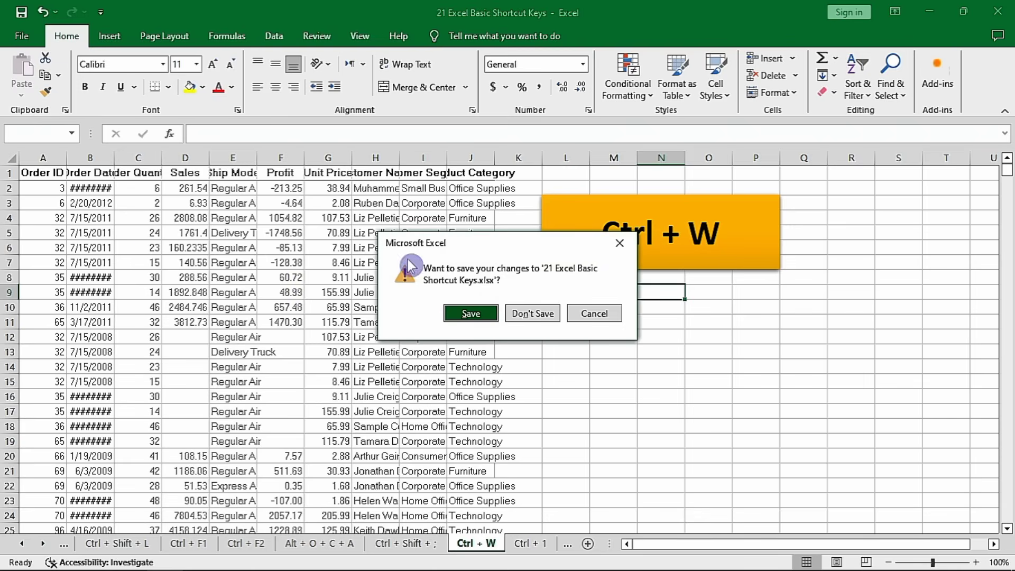
click(523, 314)
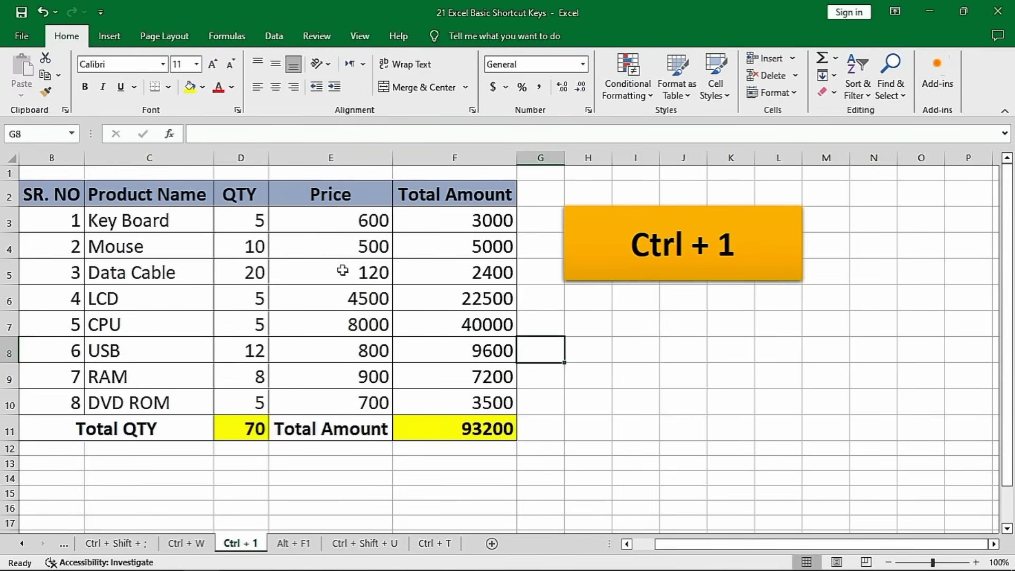
drag(235, 229, 254, 401)
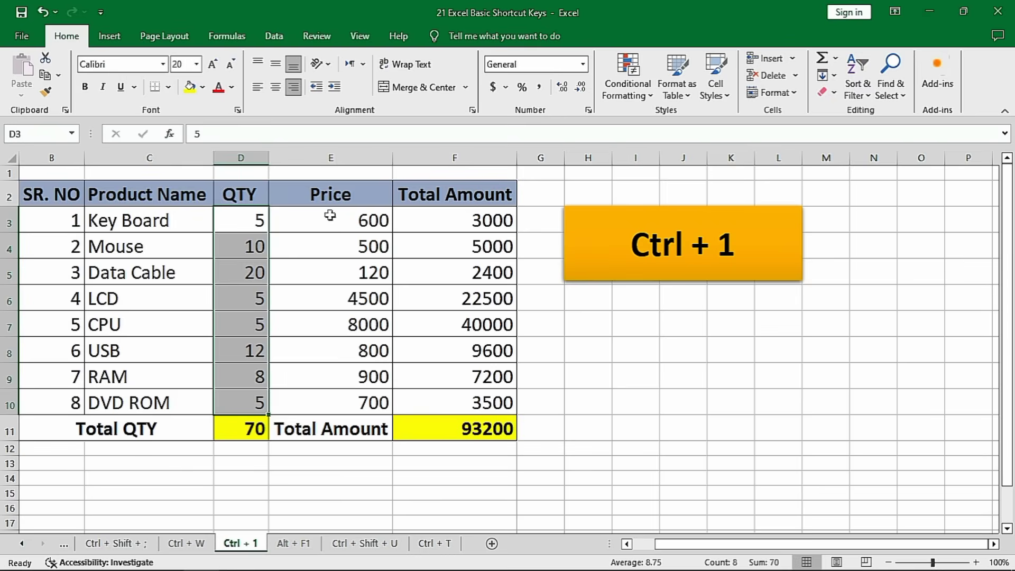
drag(333, 217, 370, 376)
drag(459, 221, 503, 438)
click(412, 298)
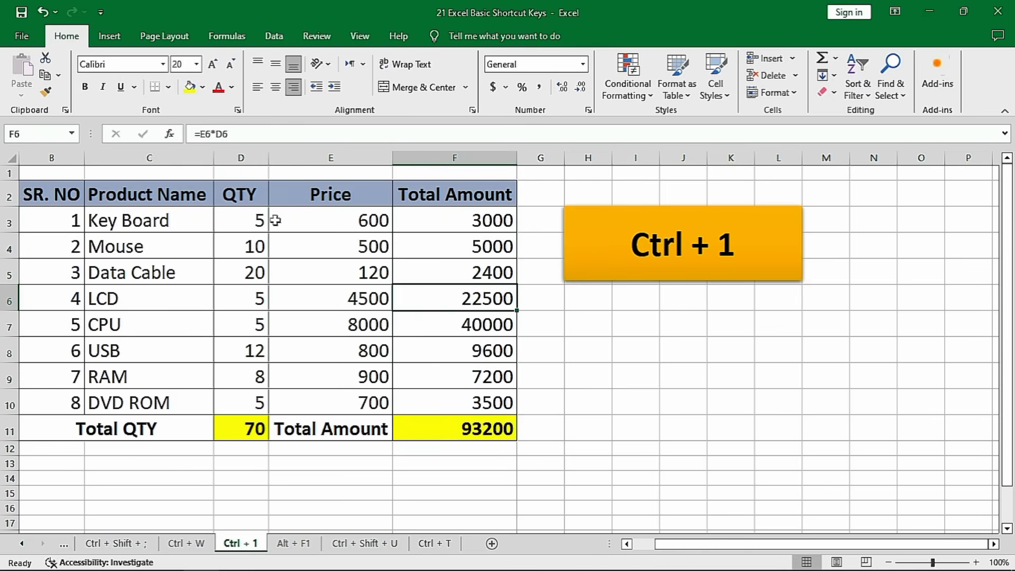
Step: Format the QTY values in cells D3 to D10 with the Number category and 2 decimal places
drag(255, 216, 252, 382)
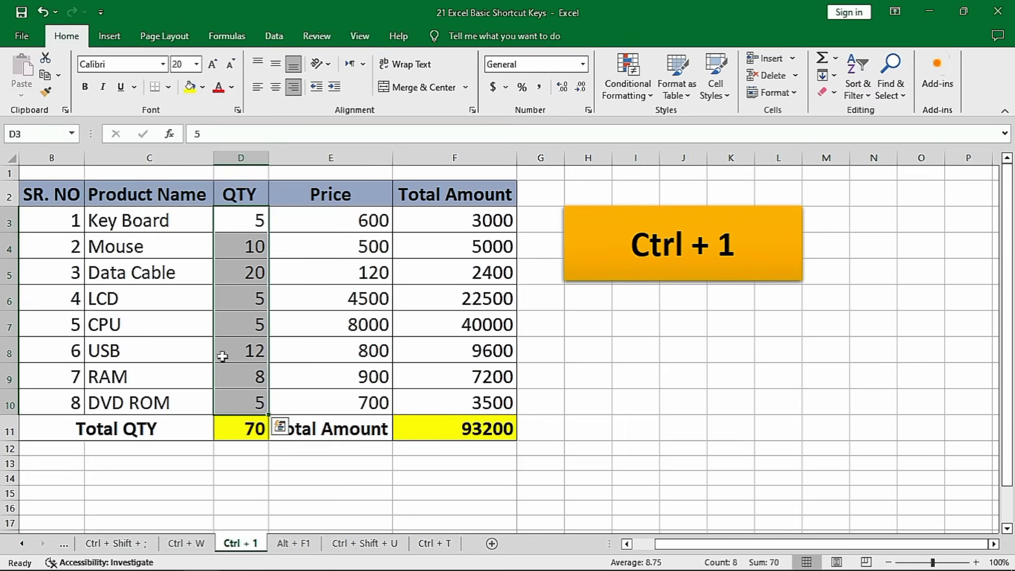
key(ctrl+1)
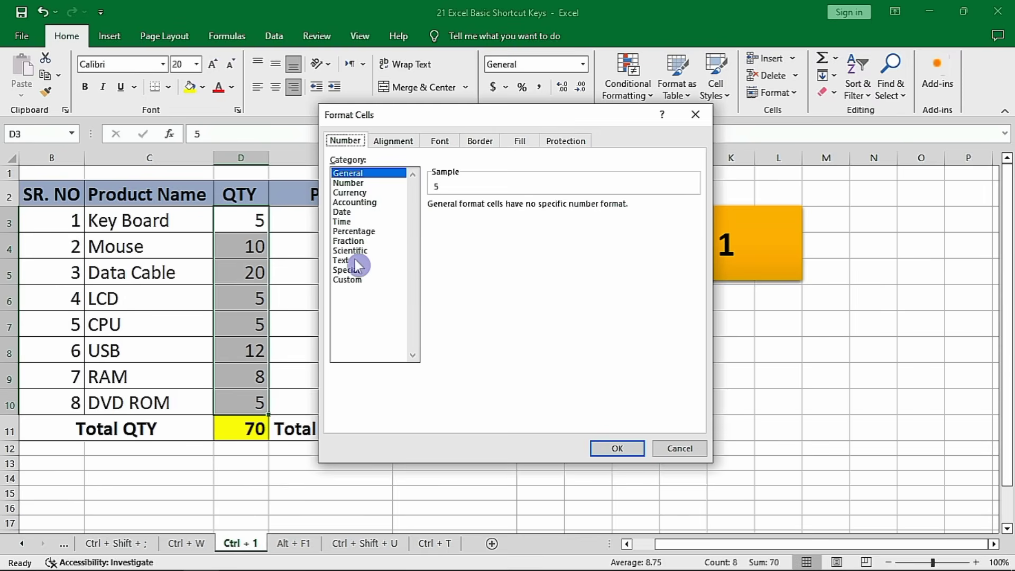
drag(430, 125, 439, 127)
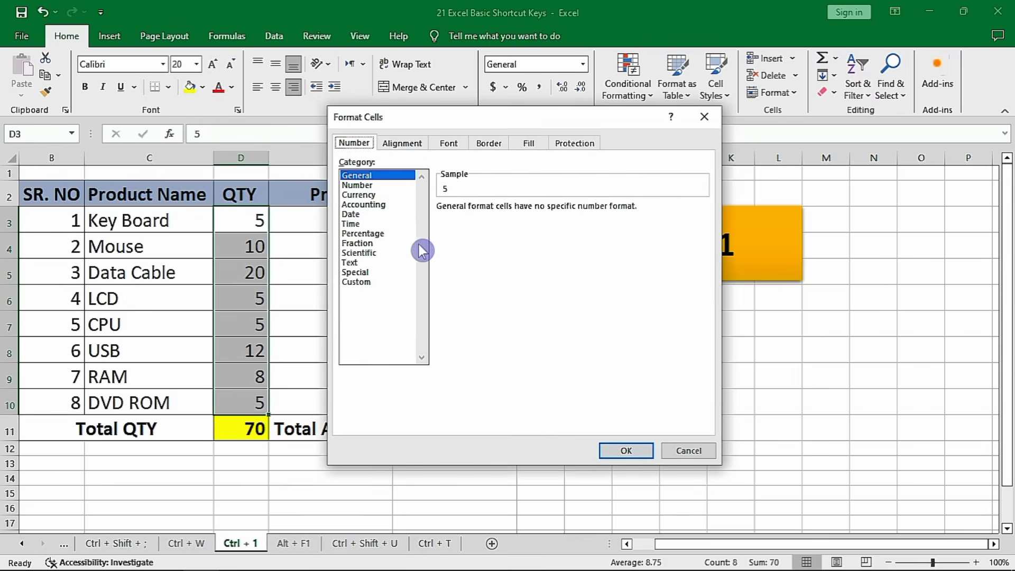
click(358, 195)
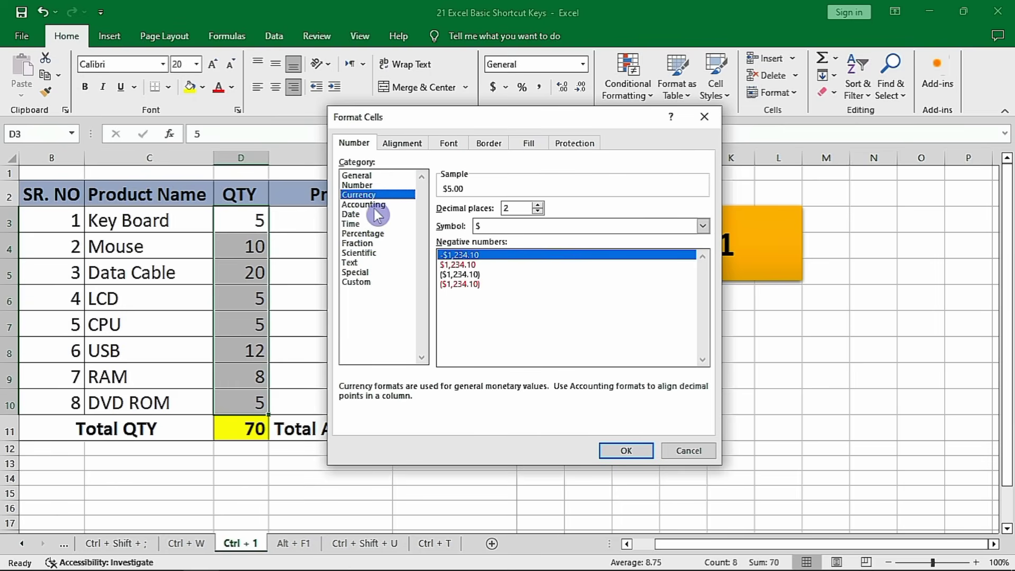
click(376, 207)
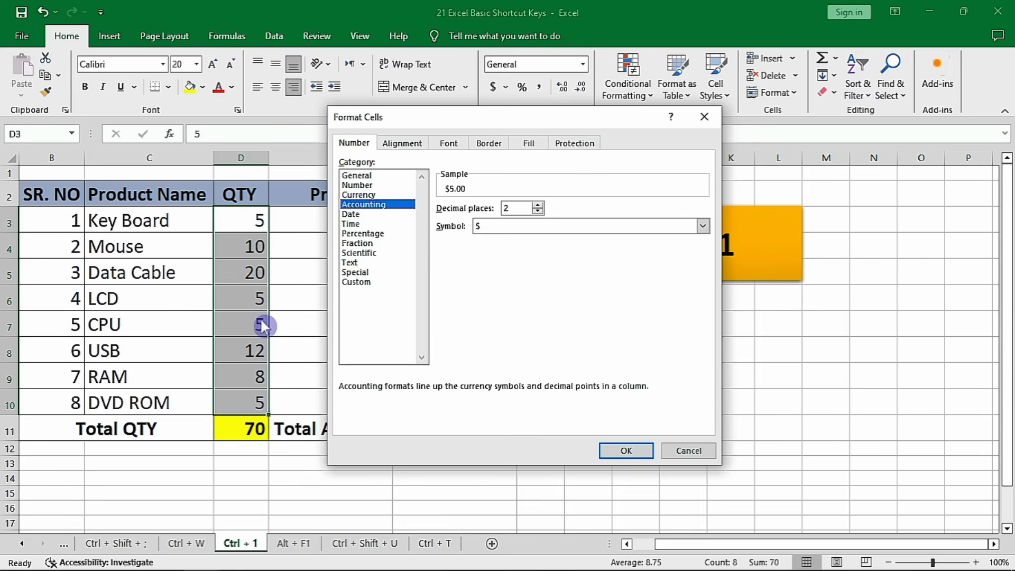
click(357, 185)
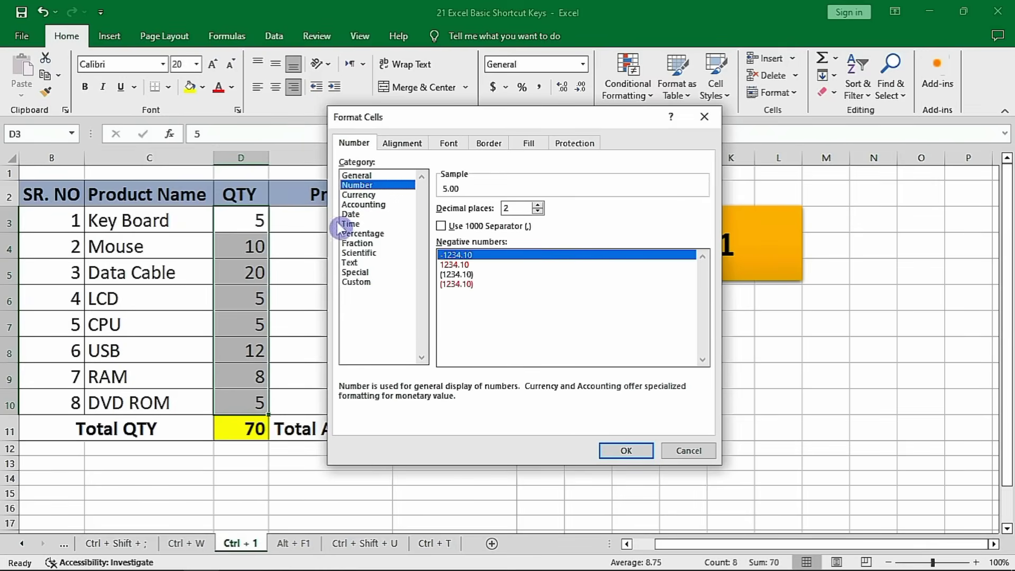
click(627, 451)
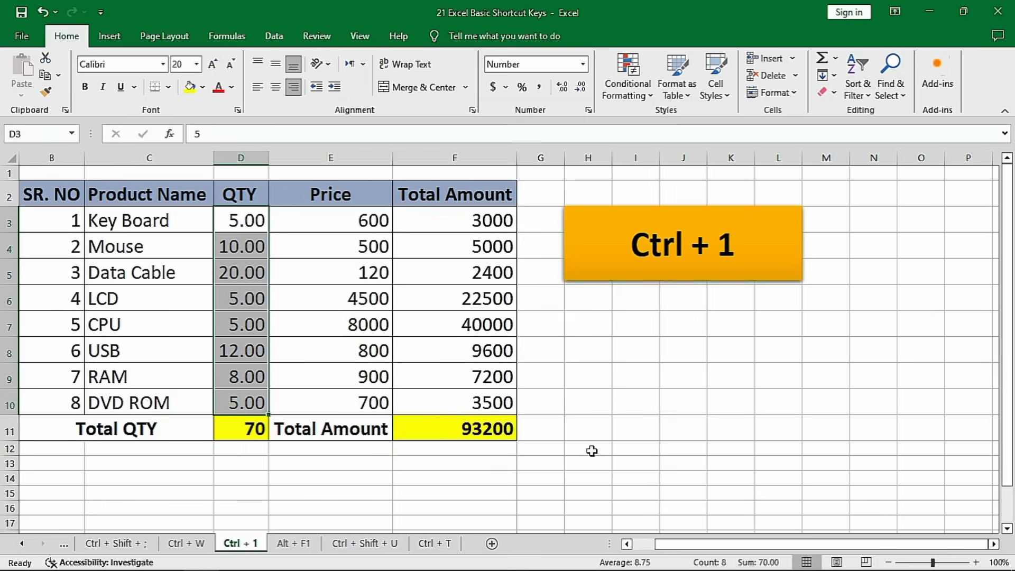
click(256, 244)
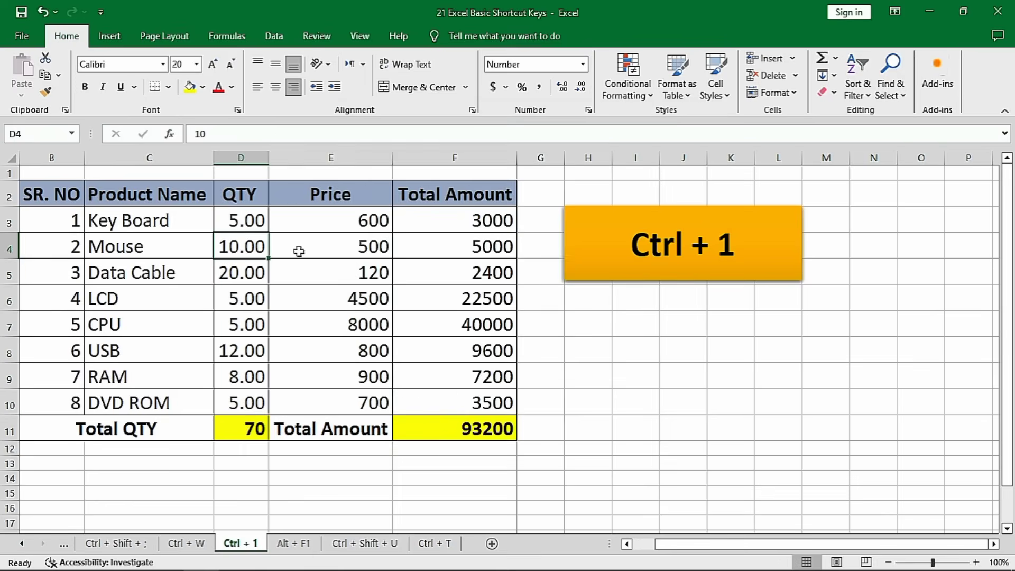